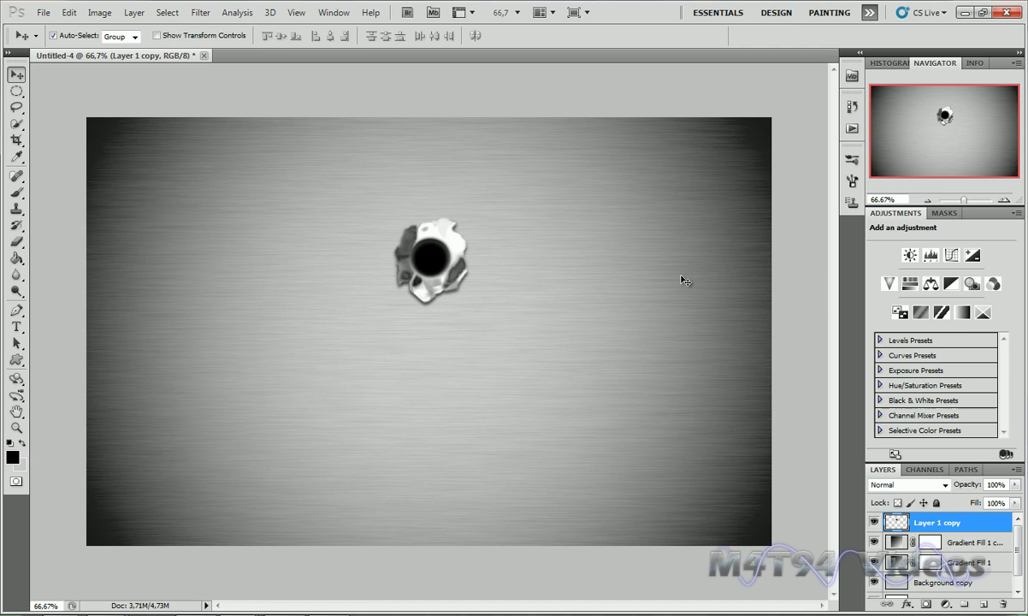
# Create a new white document with Width and Height both set to 200 pixels.
pyautogui.click(43, 12)
pyautogui.click(52, 28)
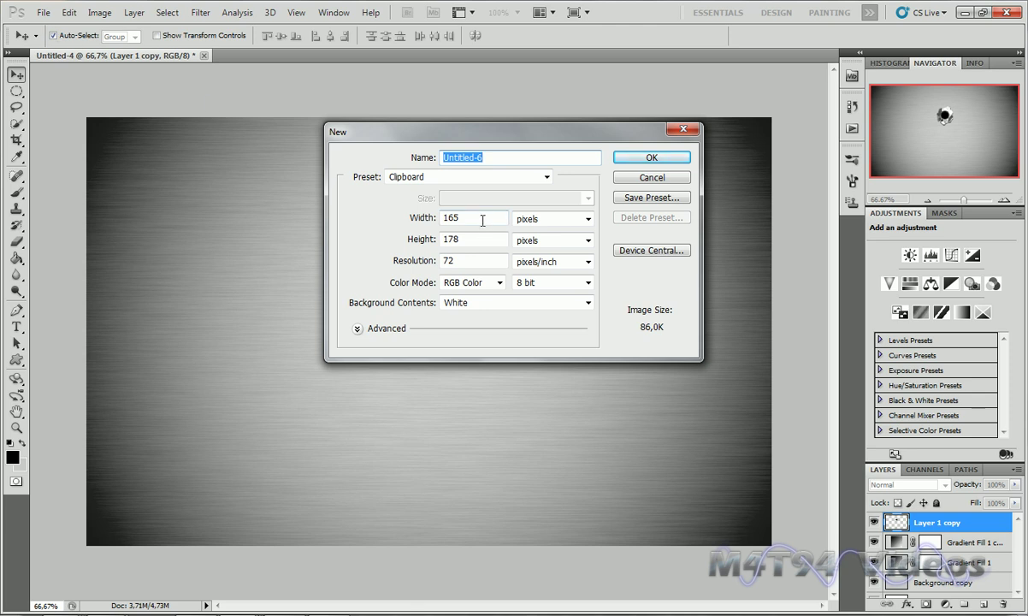
pyautogui.doubleClick(460, 218)
pyautogui.write('200')
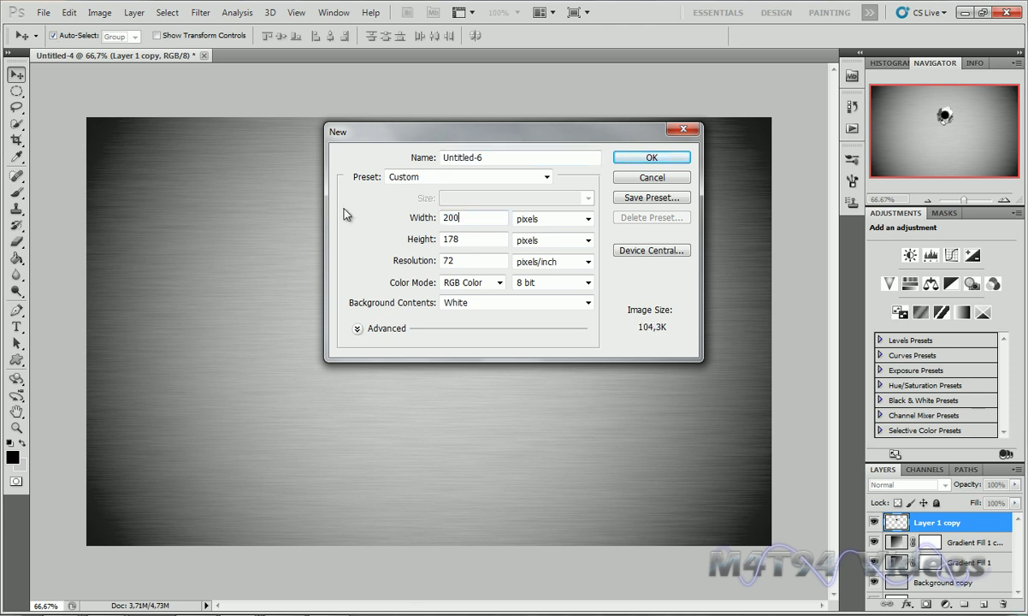
pyautogui.press('Tab')
pyautogui.write('200')
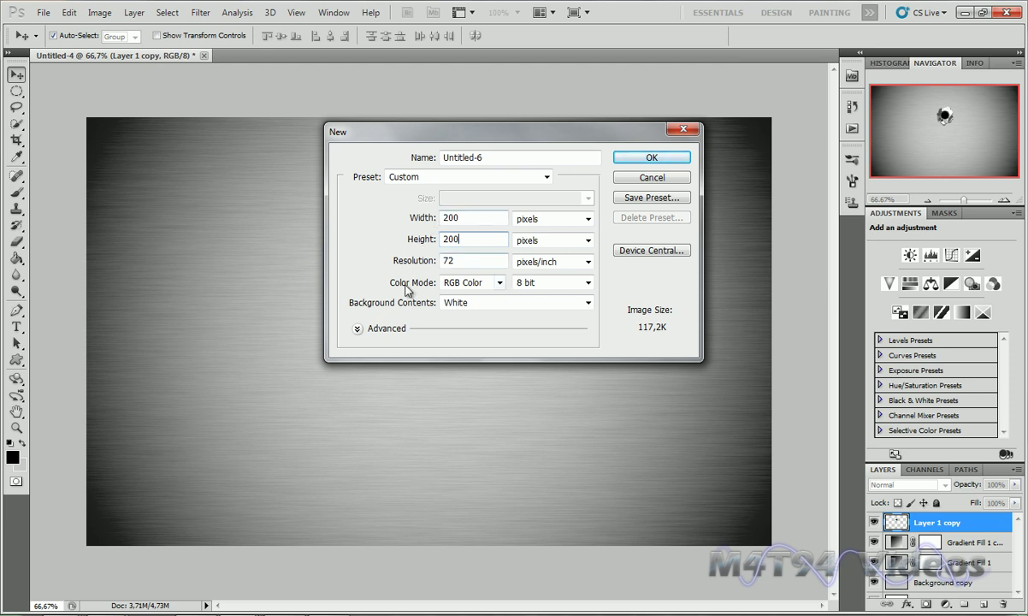
pyautogui.click(637, 164)
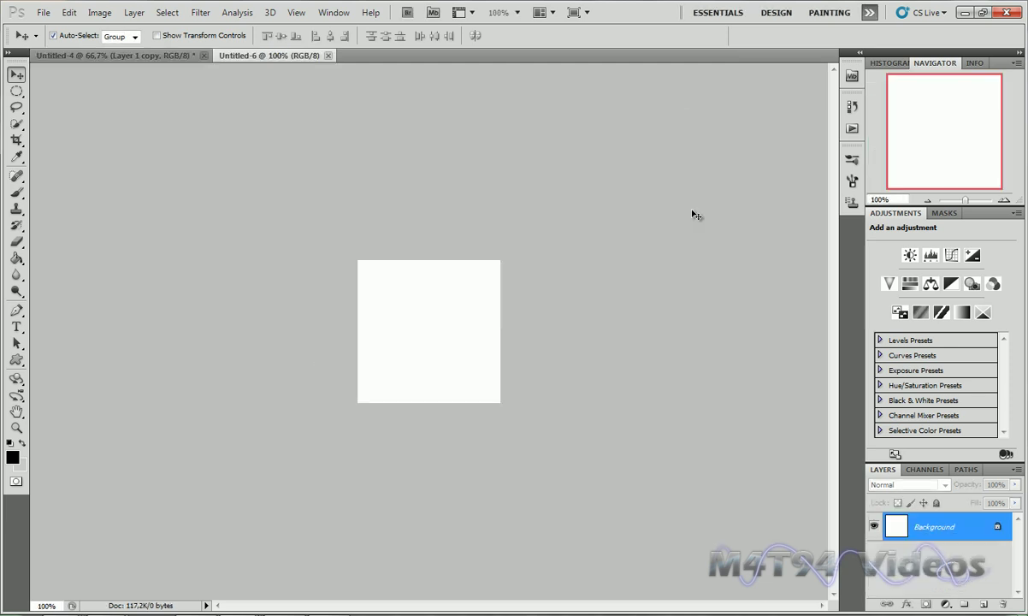
# Duplicate the Background layer and render Clouds, then Difference Clouds, on the copy.
pyautogui.moveTo(966, 538); pyautogui.dragTo(987, 606)
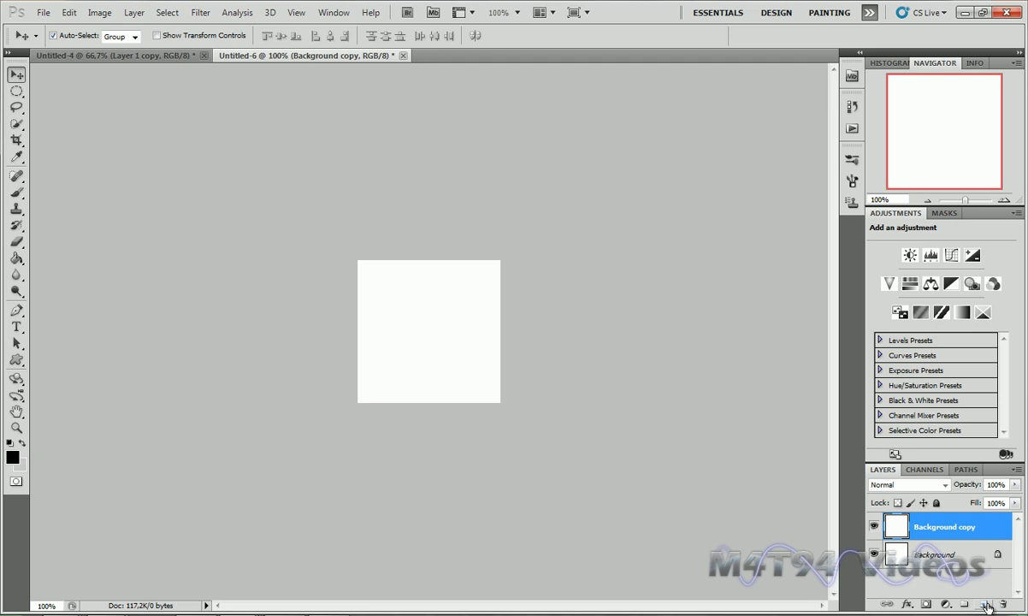
pyautogui.click(200, 14)
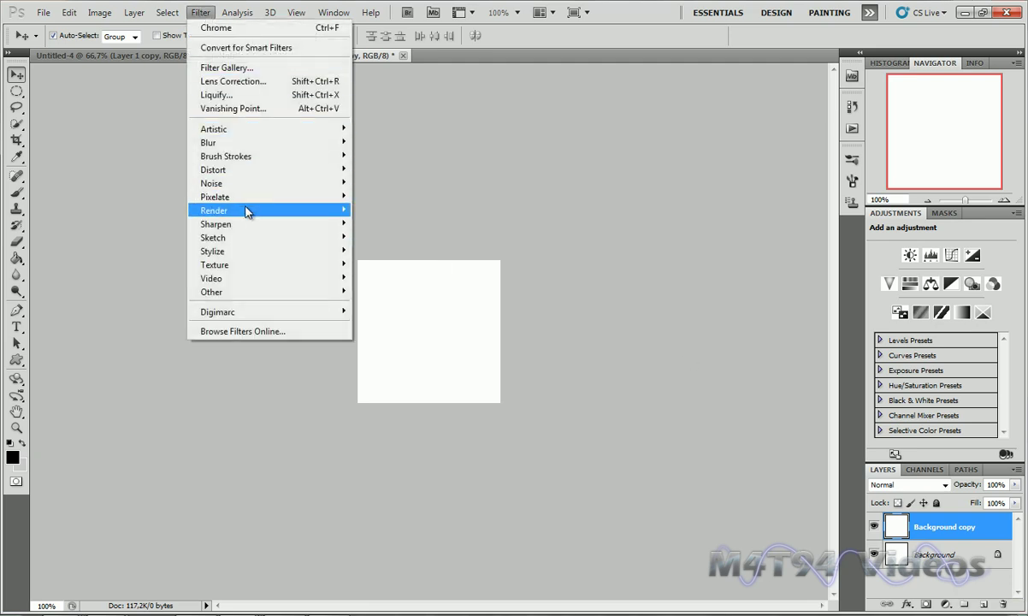
pyautogui.moveTo(247, 212)
pyautogui.click(378, 210)
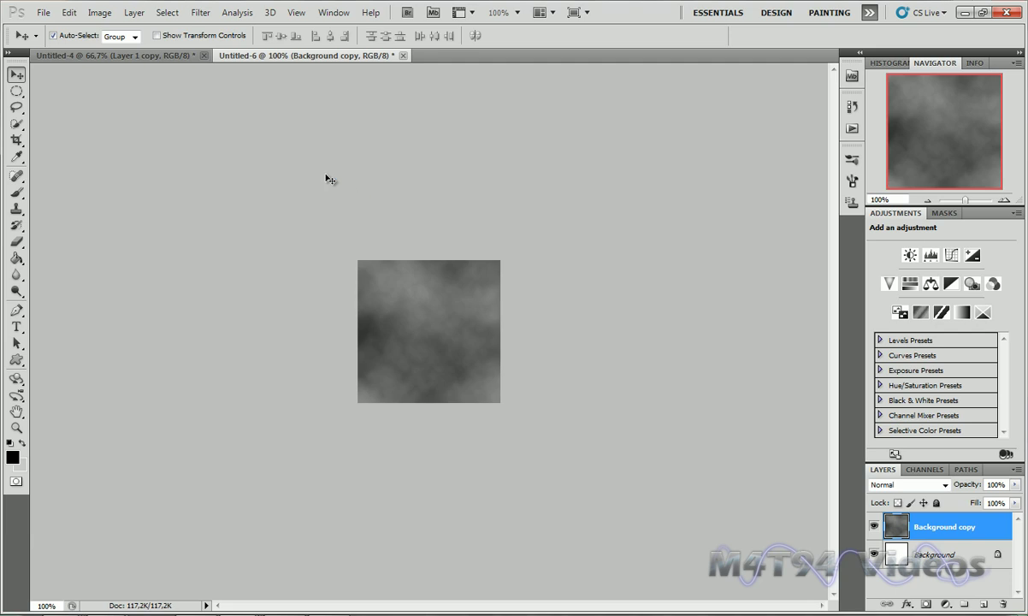
pyautogui.click(197, 12)
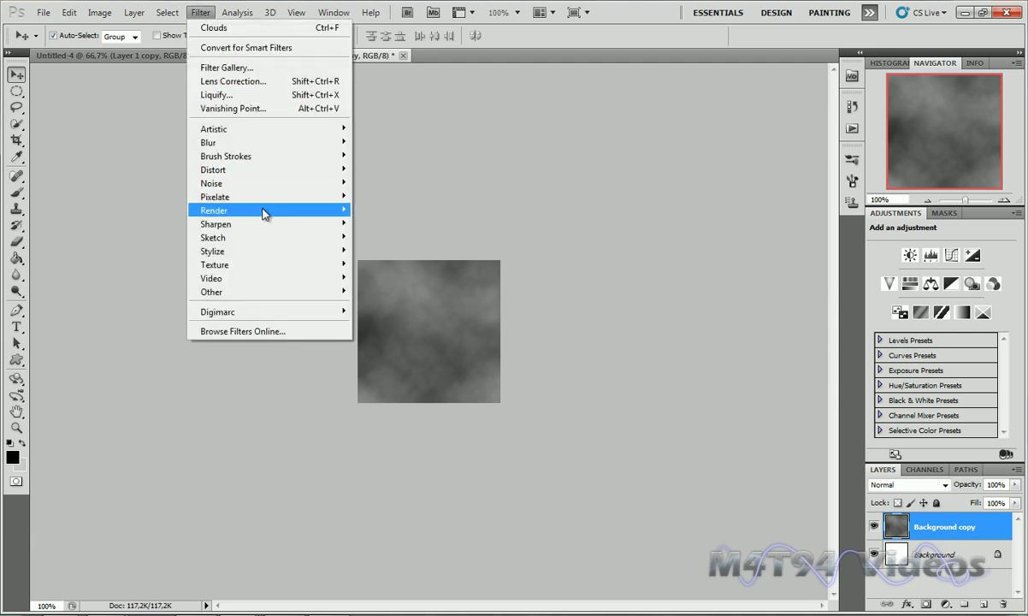
pyautogui.moveTo(265, 216)
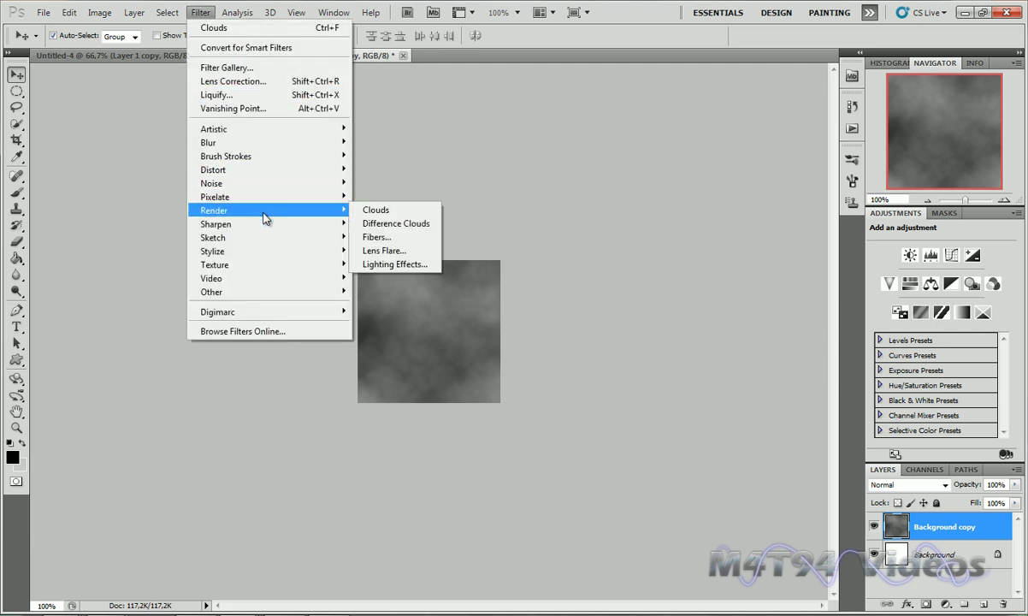
pyautogui.click(404, 224)
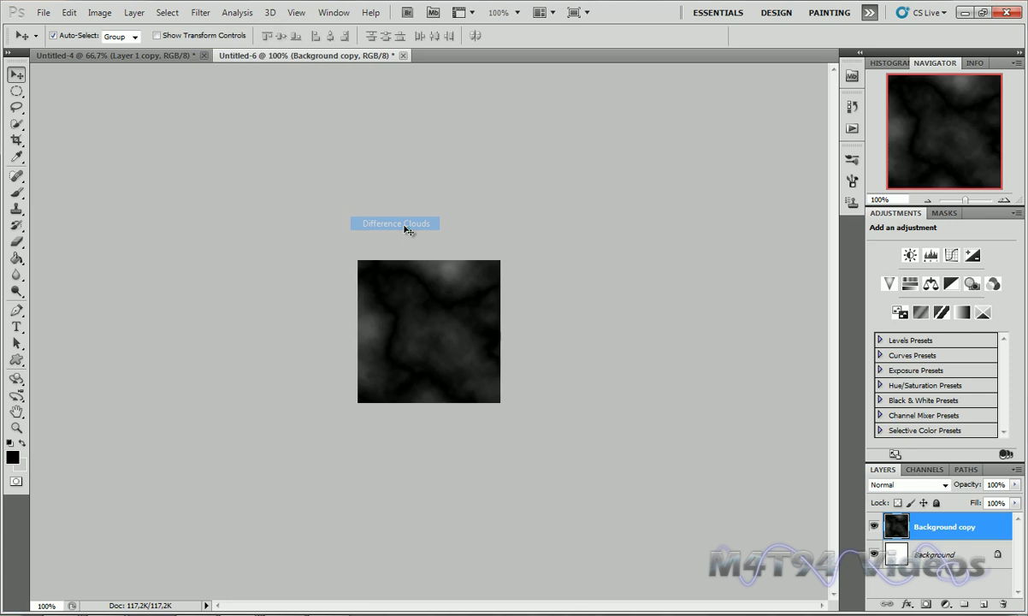
# Smooth the cloud veins with a Median noise filter at radius 4.
pyautogui.click(200, 13)
pyautogui.moveTo(252, 183)
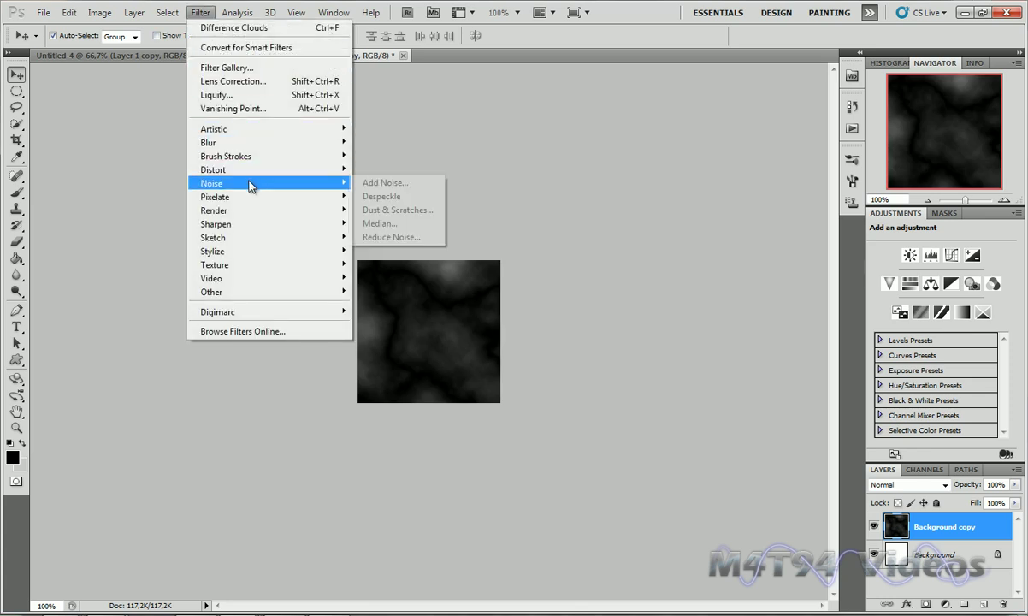
pyautogui.click(385, 223)
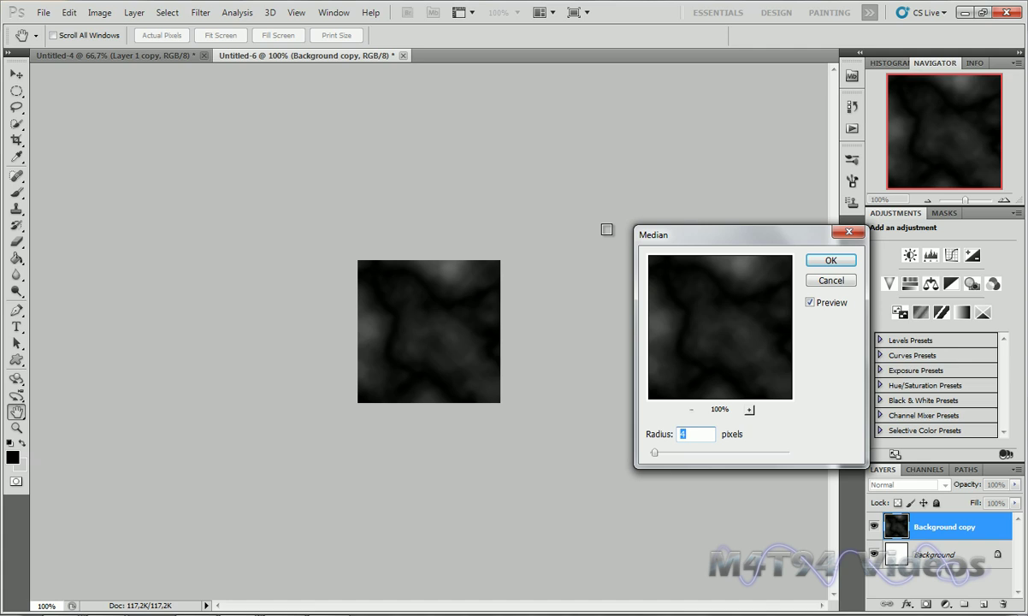
pyautogui.click(829, 261)
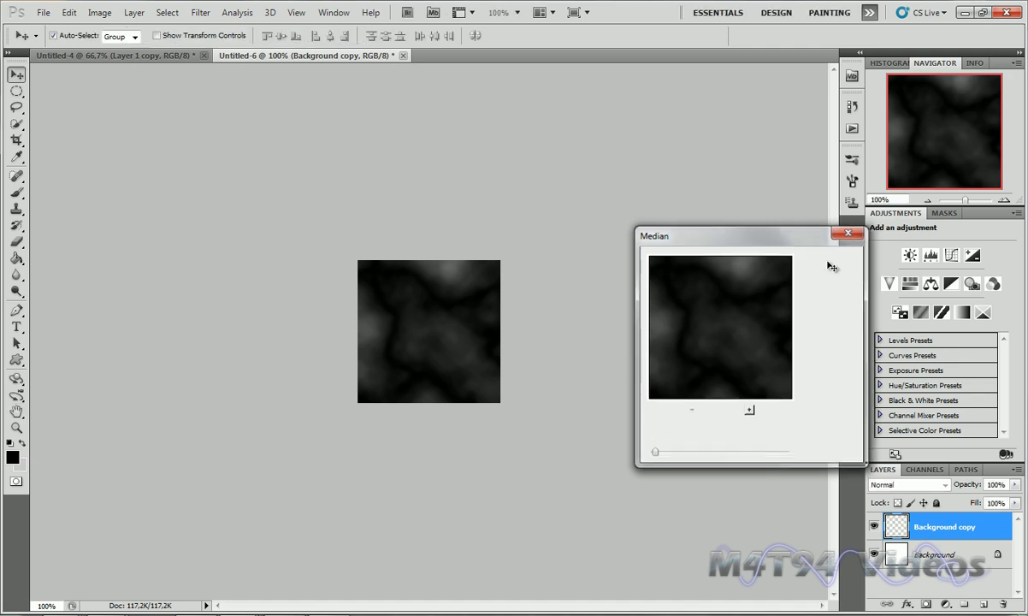
# Apply the Sketch > Chrome filter to the cloud texture in the Filter Gallery.
pyautogui.click(200, 13)
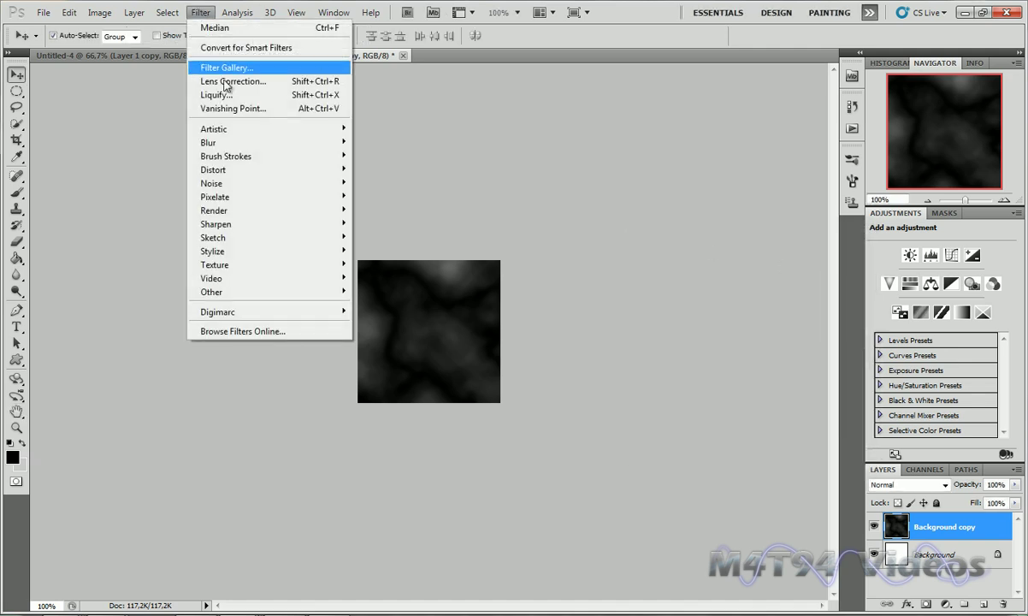
pyautogui.moveTo(275, 237)
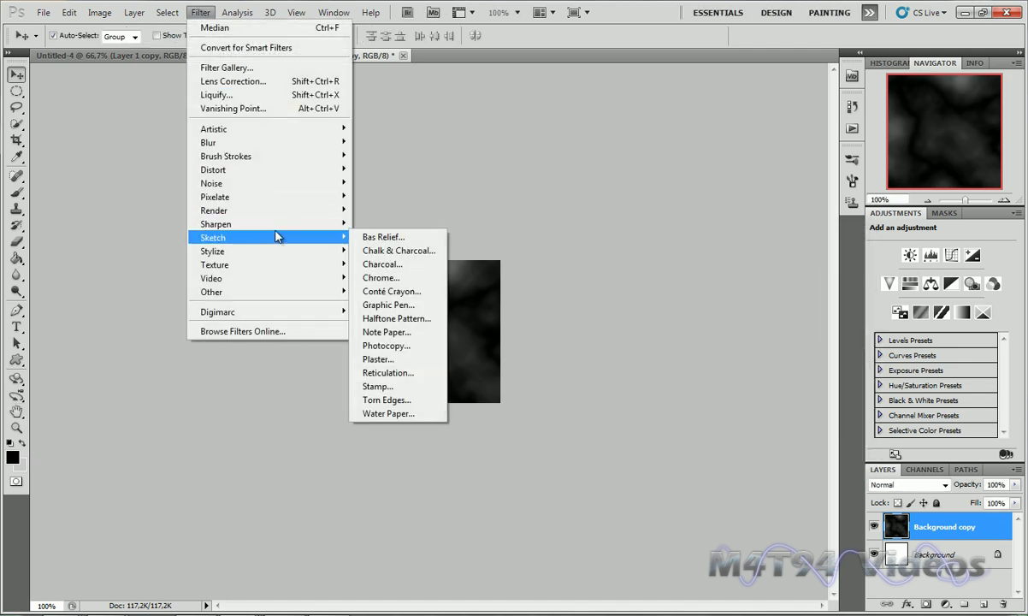
pyautogui.click(380, 277)
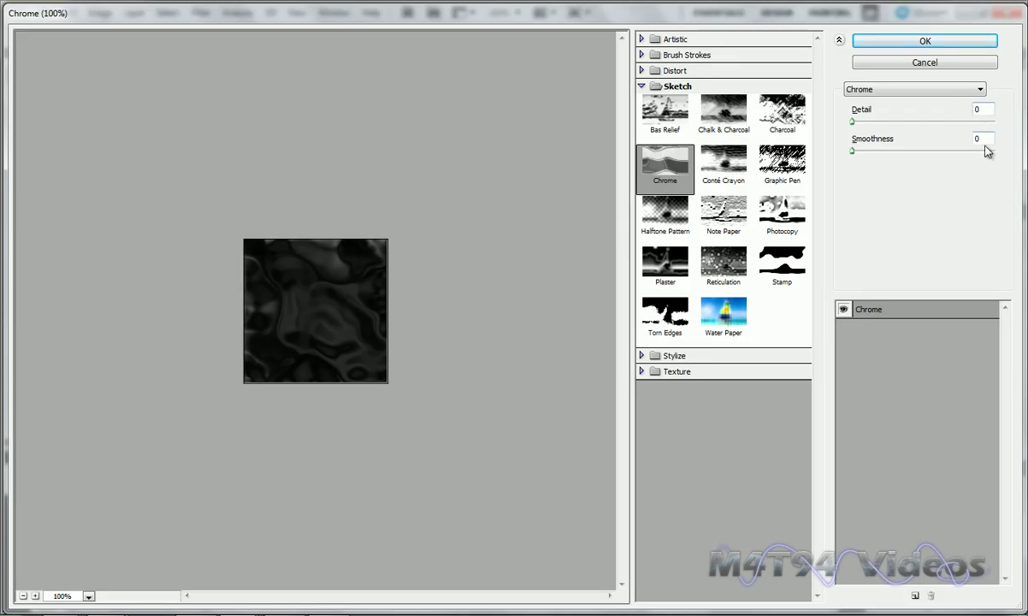
pyautogui.click(876, 40)
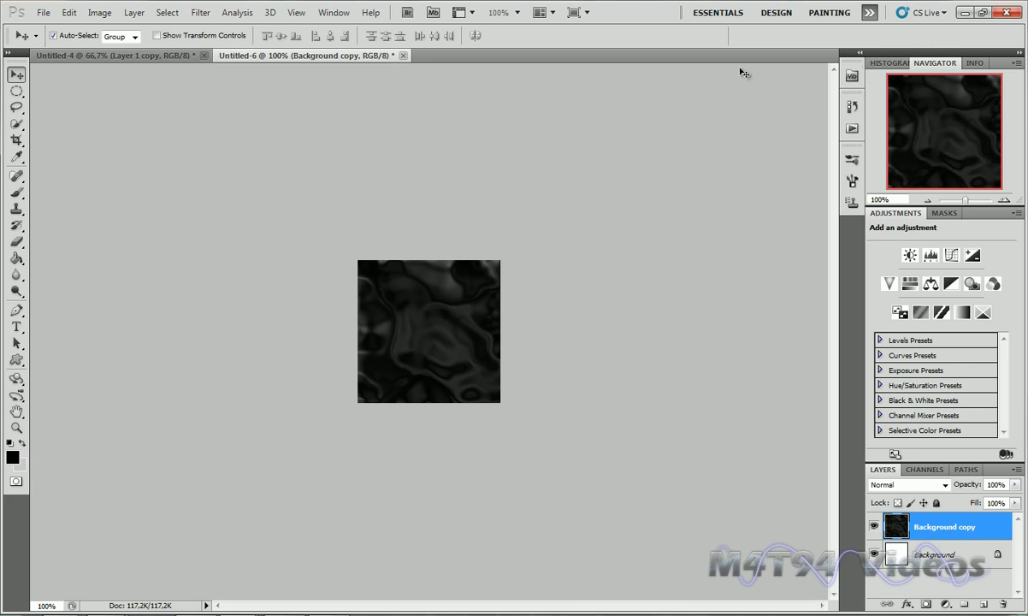
# Apply a Levels adjustment with midtones at 2,34 and white input at 72.
pyautogui.click(134, 12)
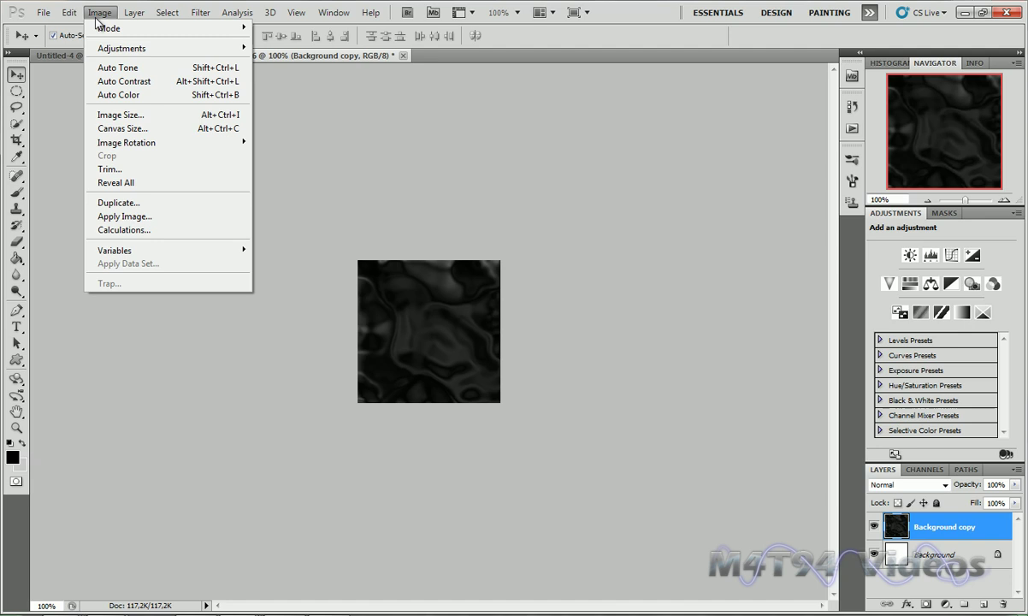
pyautogui.moveTo(110, 50)
pyautogui.click(281, 61)
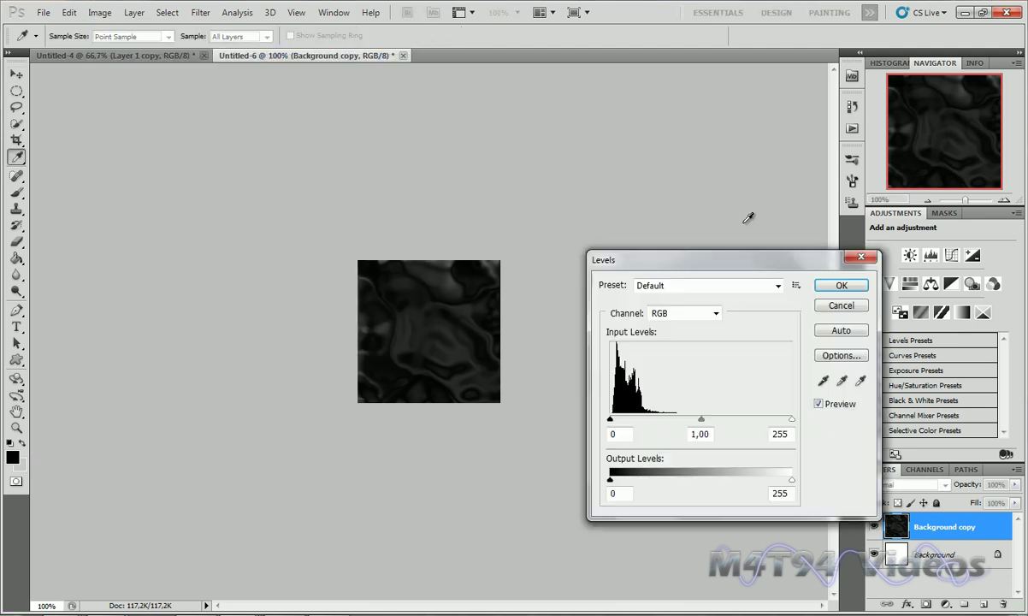
pyautogui.moveTo(700, 421); pyautogui.dragTo(645, 421)
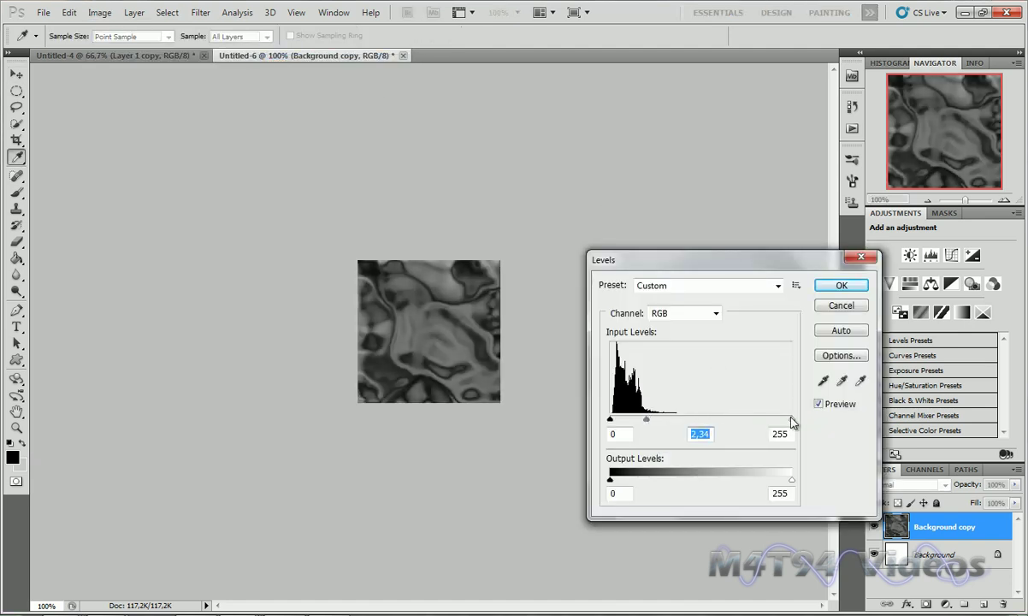
pyautogui.moveTo(791, 419); pyautogui.dragTo(661, 420)
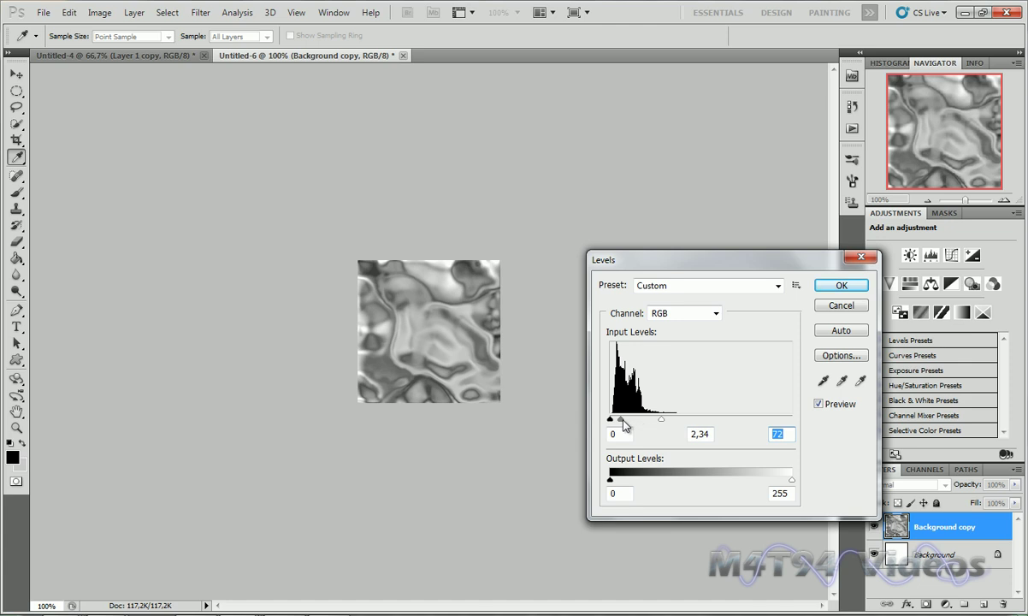
pyautogui.click(839, 285)
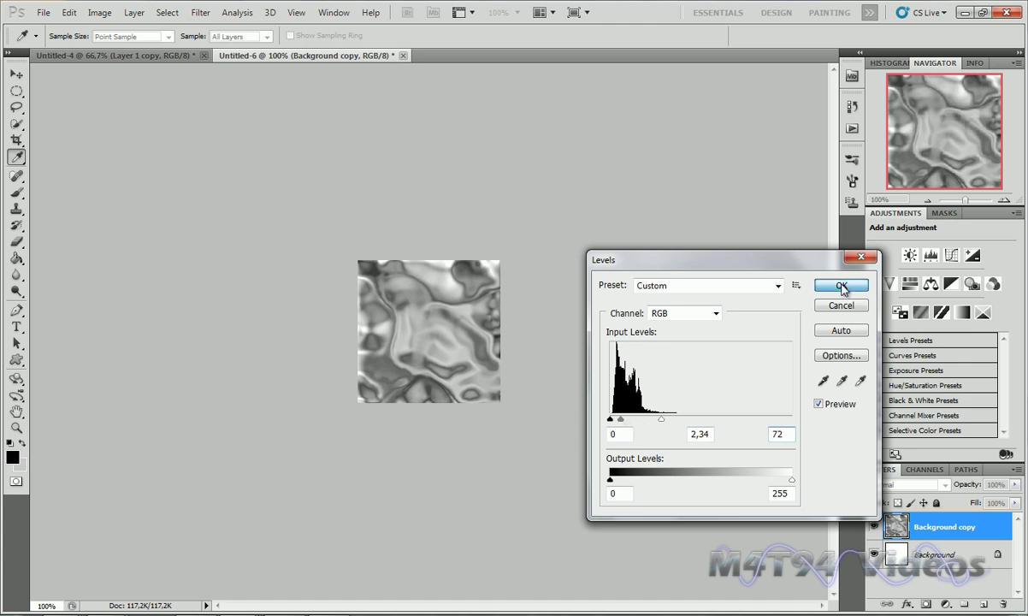
# On a new layer, paint one black dot near the centre with a 90 px brush.
pyautogui.click(983, 605)
pyautogui.click(18, 194)
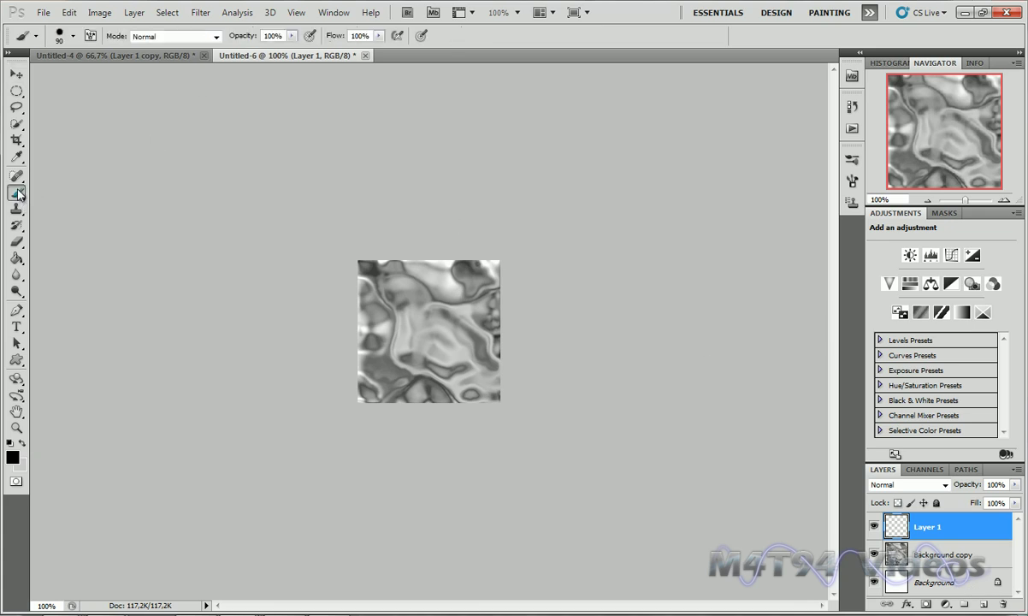
pyautogui.click(73, 36)
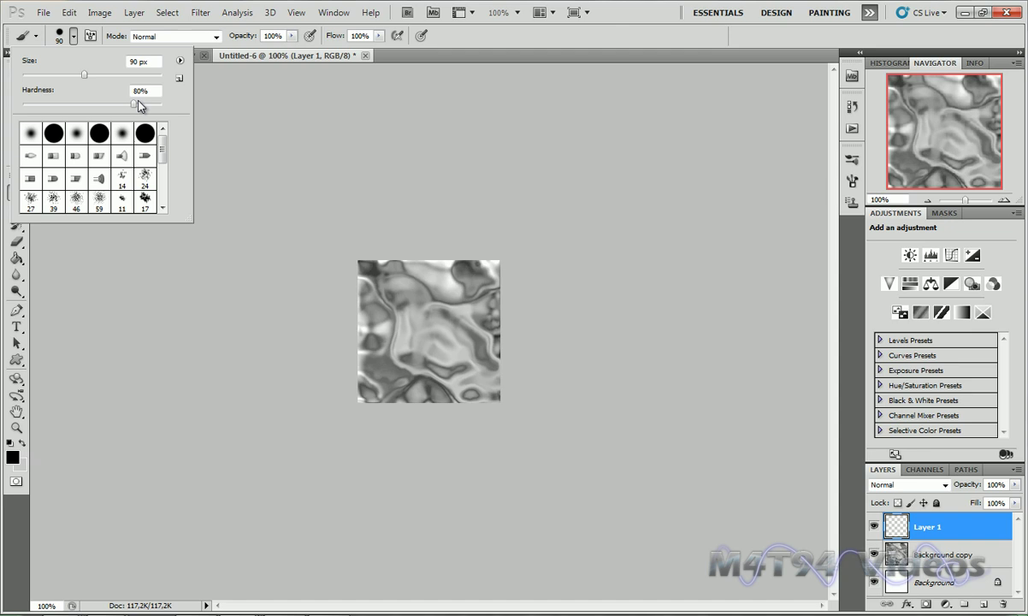
pyautogui.click(73, 36)
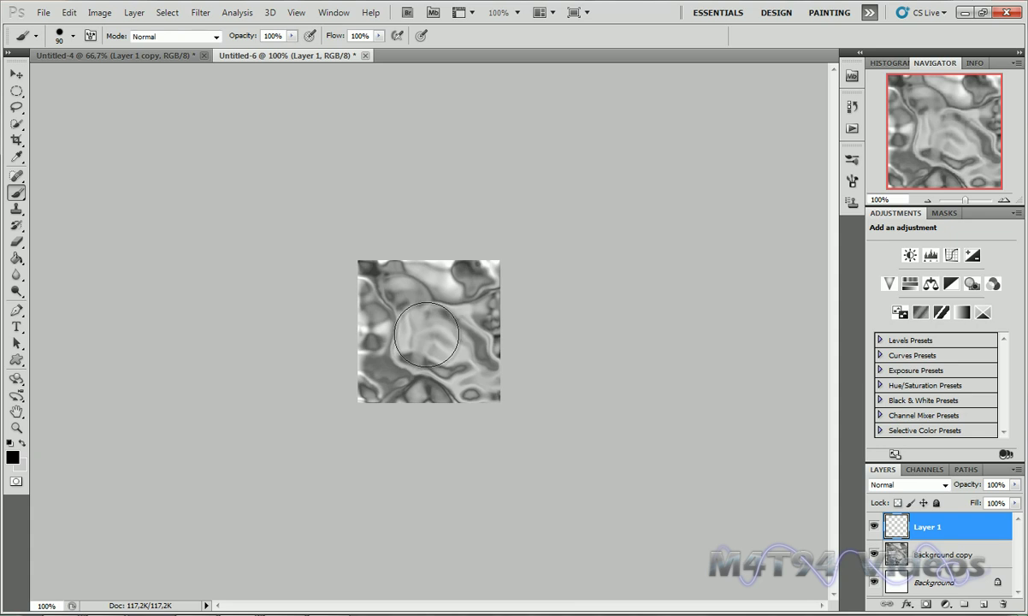
pyautogui.click(426, 335)
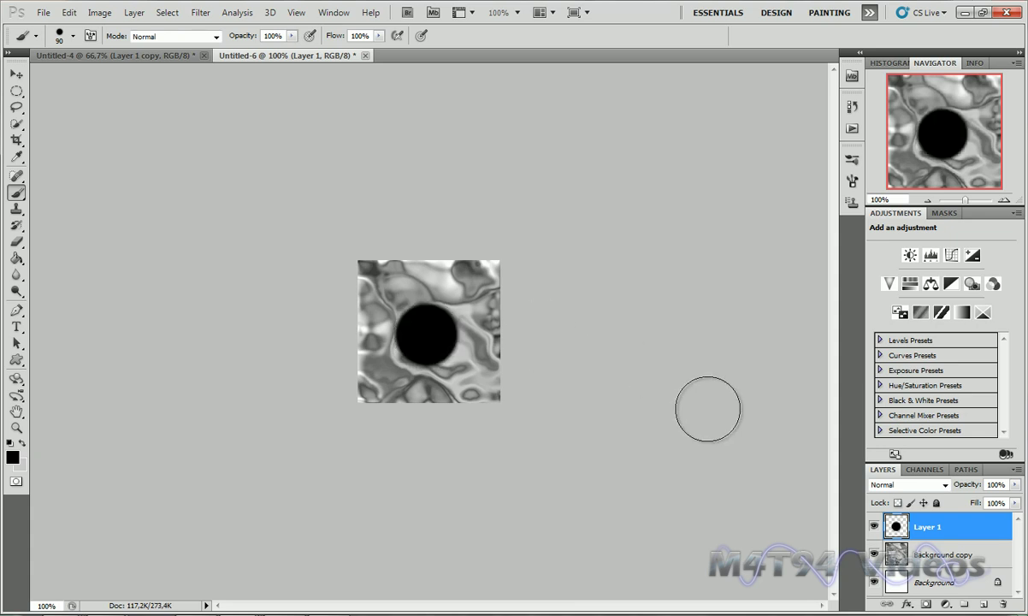
# On Background copy, make an irregular Quick Selection of the metal around the black dot using add and subtract strokes.
pyautogui.hotkey('alt', '[')
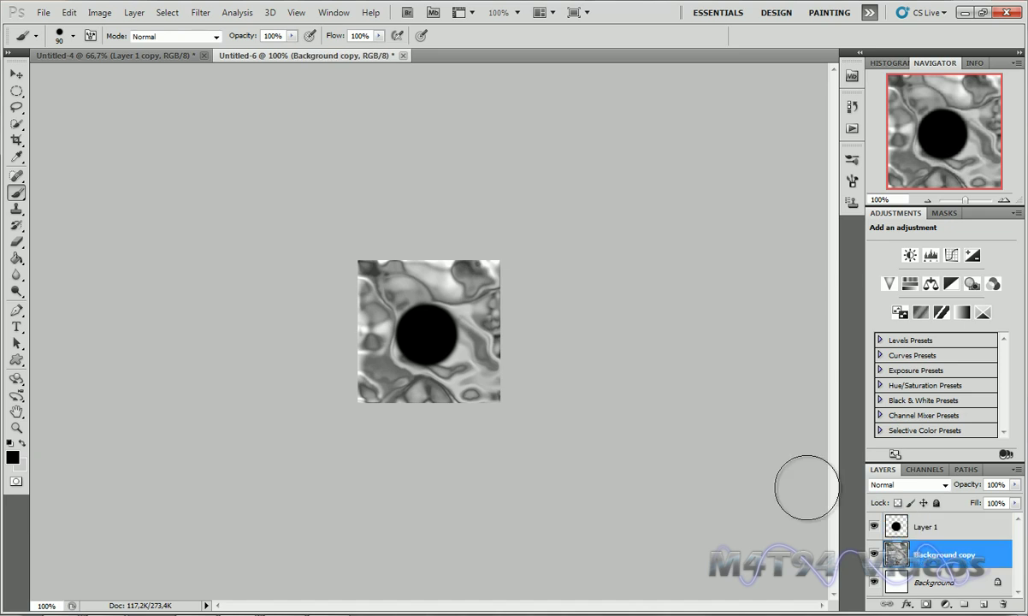
pyautogui.click(16, 123)
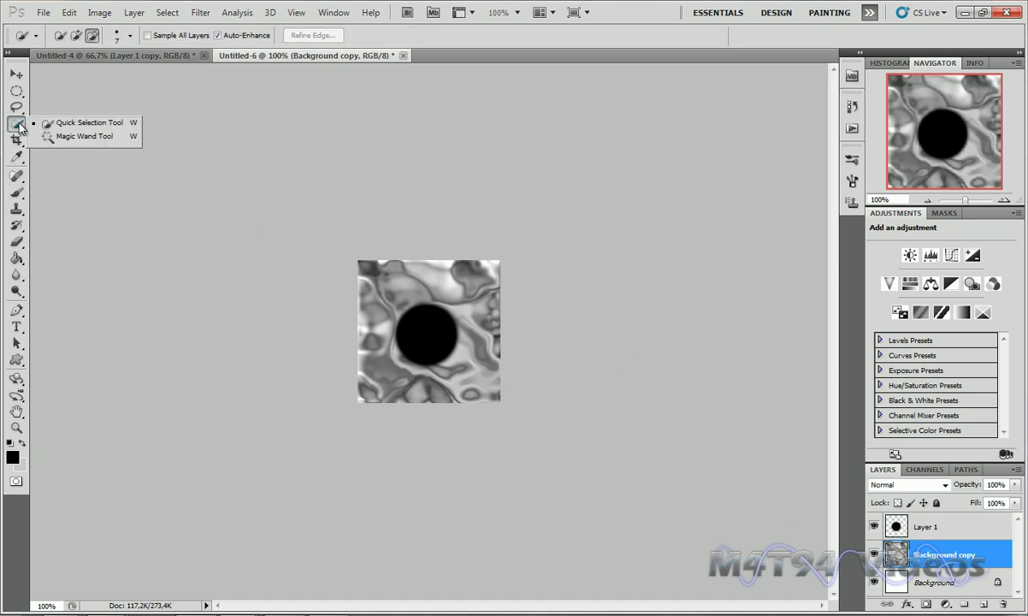
pyautogui.click(74, 127)
pyautogui.click(75, 38)
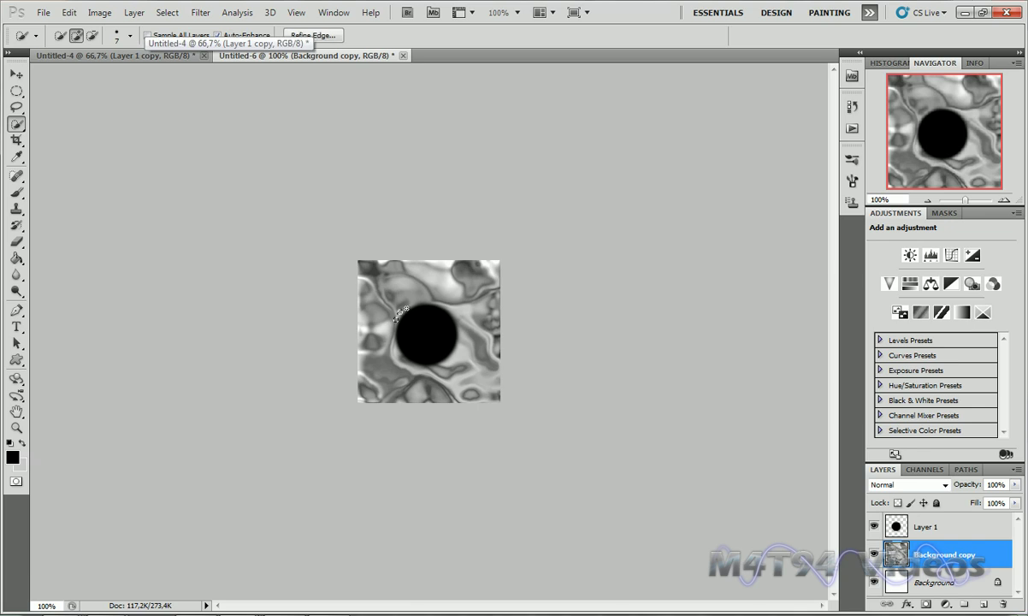
pyautogui.moveTo(411, 305)
pyautogui.mouseDown()
pyautogui.moveTo(420, 302)
pyautogui.moveTo(359, 287)
pyautogui.mouseUp()
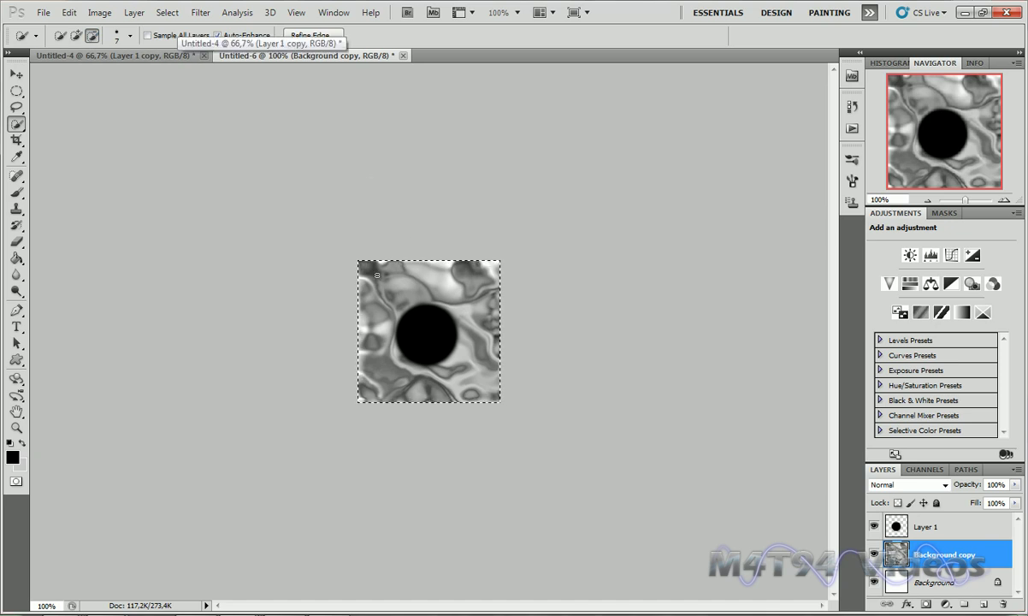
pyautogui.moveTo(377, 274)
pyautogui.mouseDown()
pyautogui.moveTo(363, 326)
pyautogui.moveTo(373, 349)
pyautogui.mouseUp()
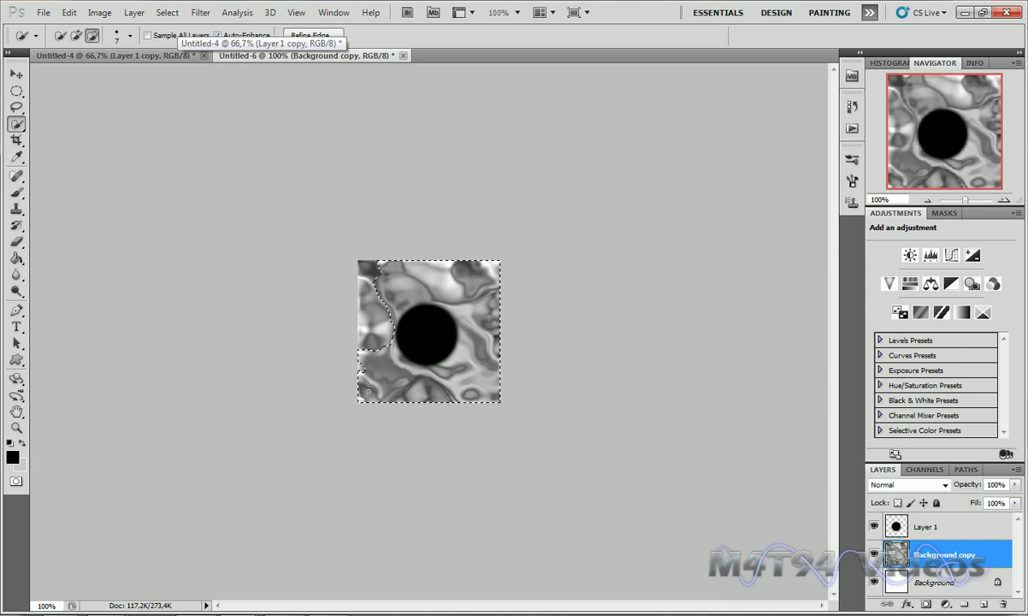
pyautogui.moveTo(368, 392); pyautogui.dragTo(481, 388)
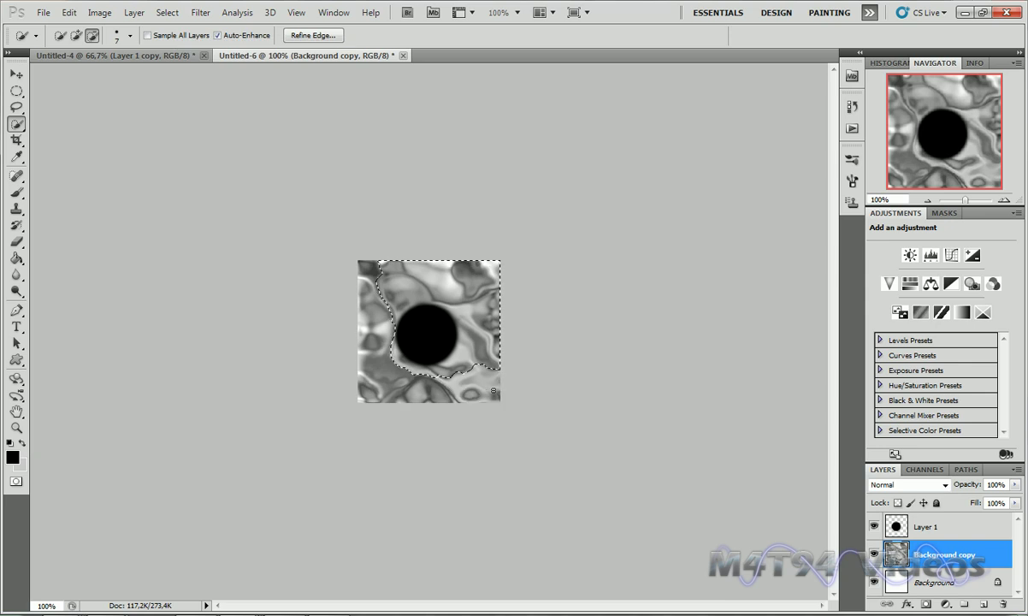
pyautogui.moveTo(496, 330)
pyautogui.mouseDown()
pyautogui.moveTo(495, 270)
pyautogui.moveTo(402, 257)
pyautogui.moveTo(399, 270)
pyautogui.moveTo(368, 256)
pyautogui.moveTo(396, 301)
pyautogui.moveTo(387, 356)
pyautogui.moveTo(383, 339)
pyautogui.moveTo(397, 368)
pyautogui.mouseUp()
pyautogui.click(76, 36)
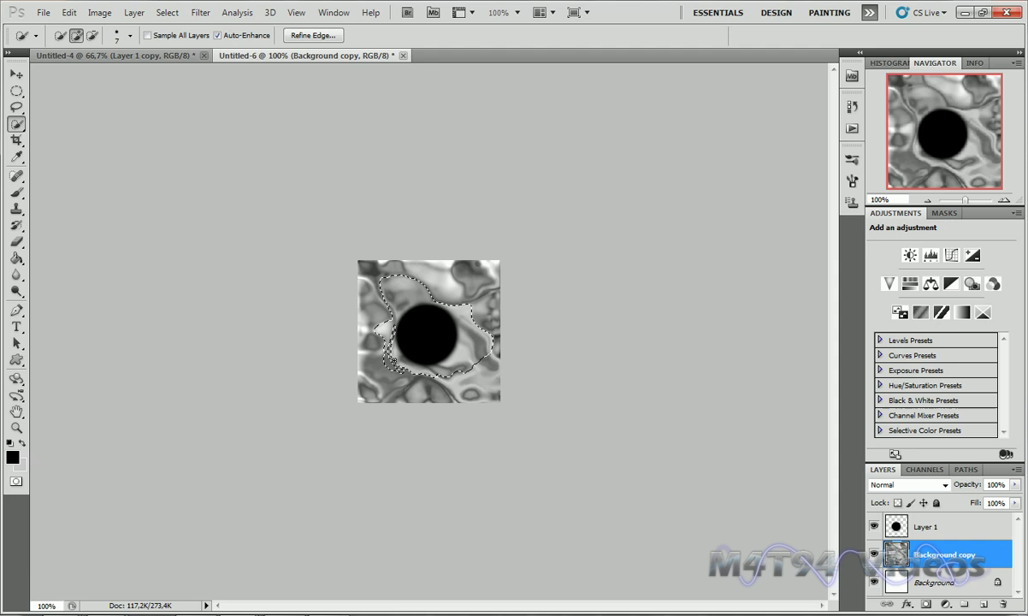
pyautogui.moveTo(483, 342); pyautogui.dragTo(477, 312)
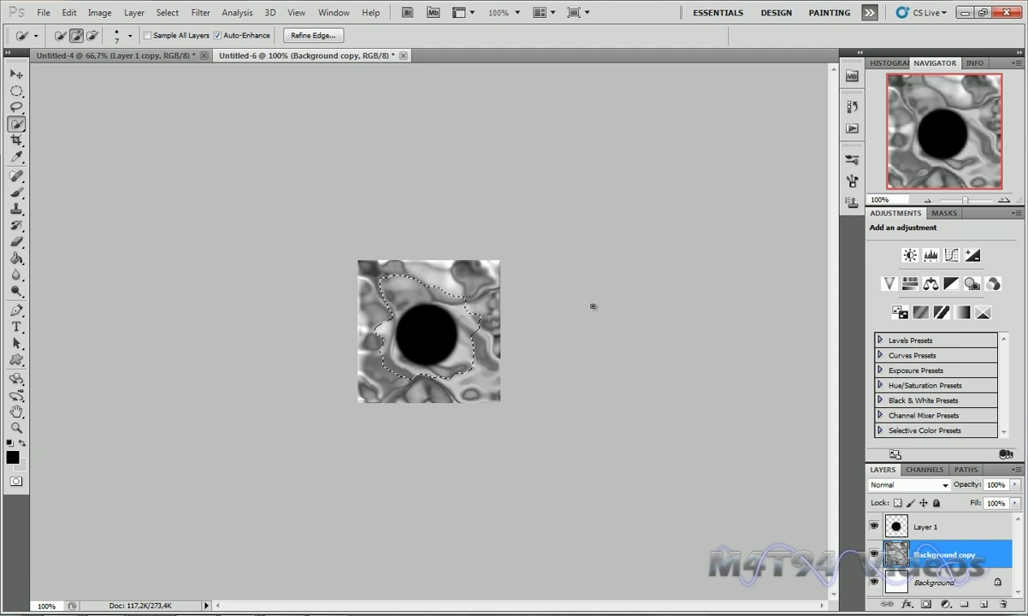
# Invert the selection and delete the metal texture outside the ragged shape.
pyautogui.click(166, 13)
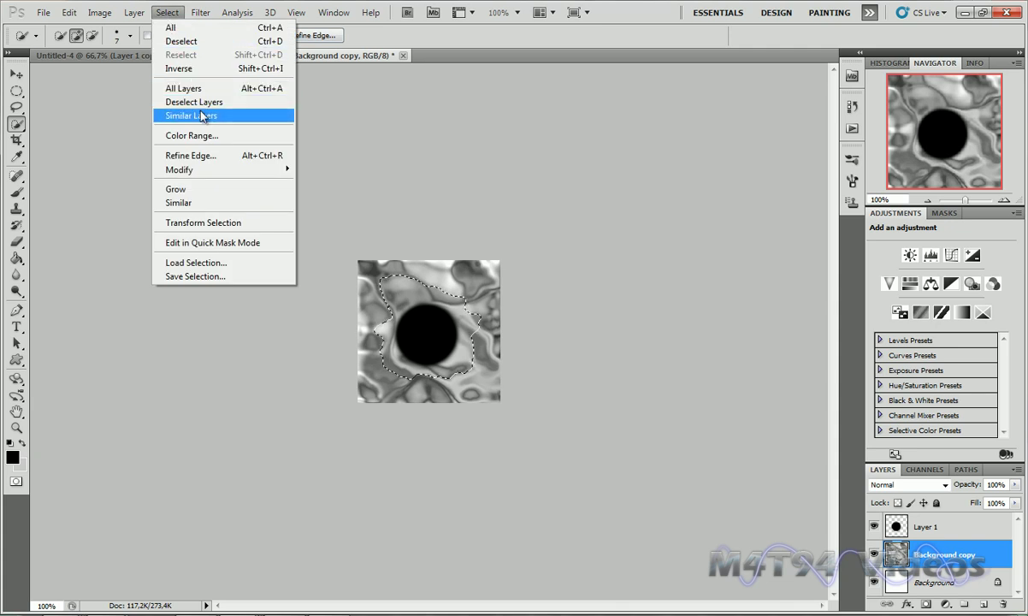
pyautogui.click(181, 68)
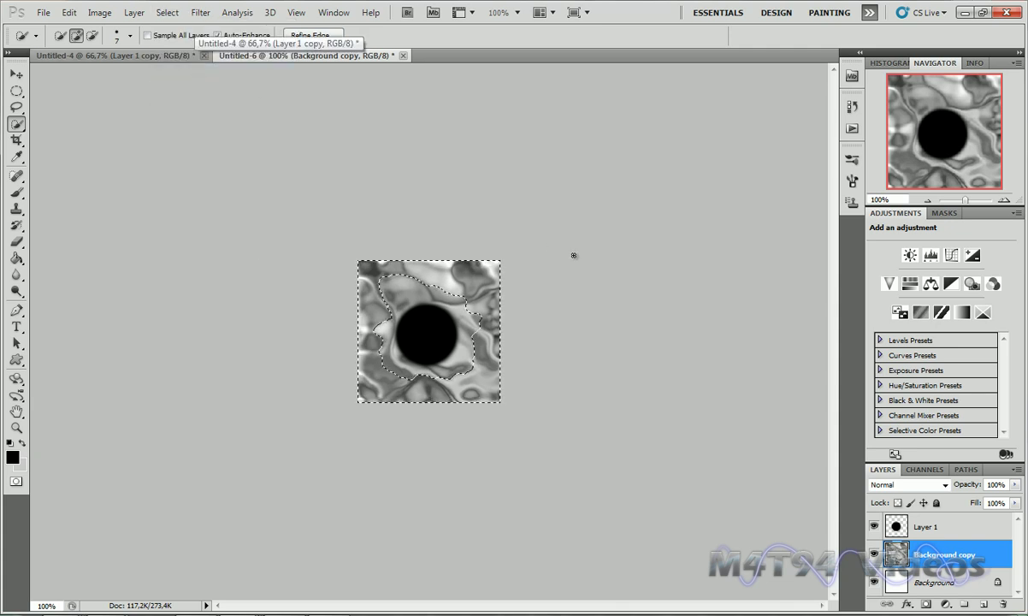
pyautogui.press('Delete')
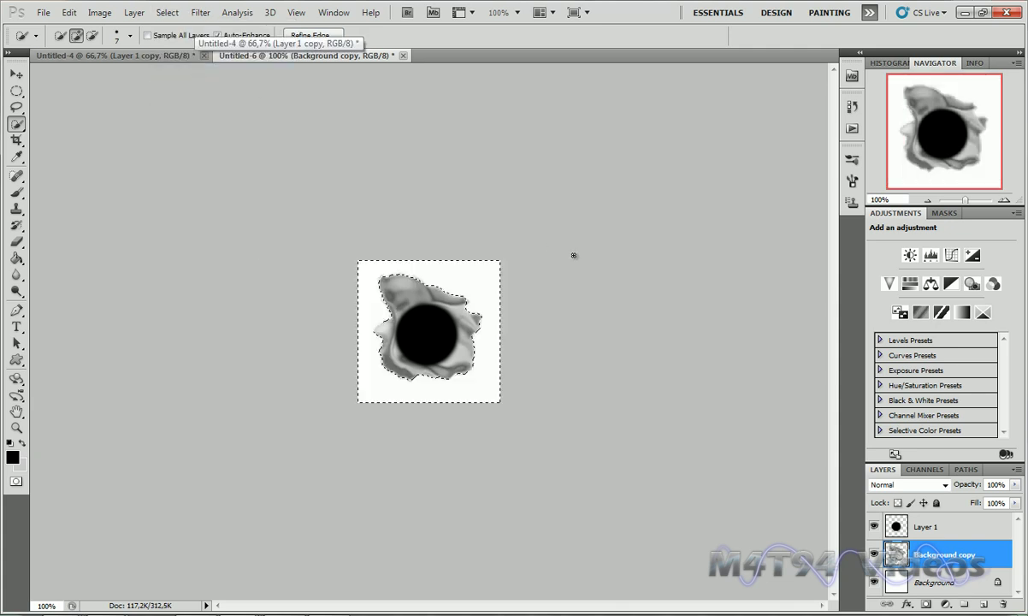
# Deselect with Ctrl+D and make Layer 1 with the black circle active.
pyautogui.click(16, 91)
pyautogui.hotkey('ctrl', 'd')
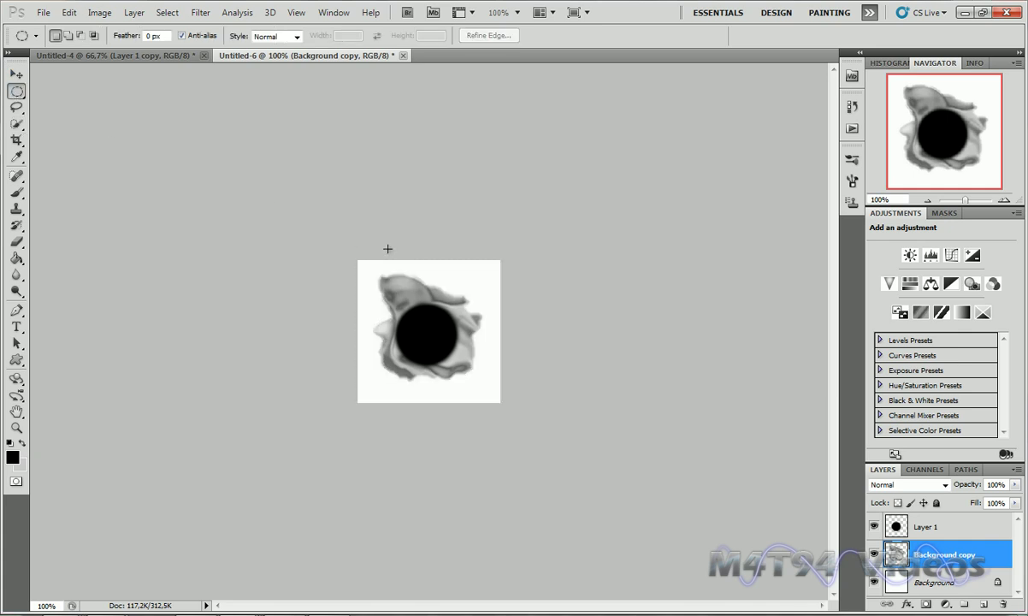
pyautogui.click(924, 527)
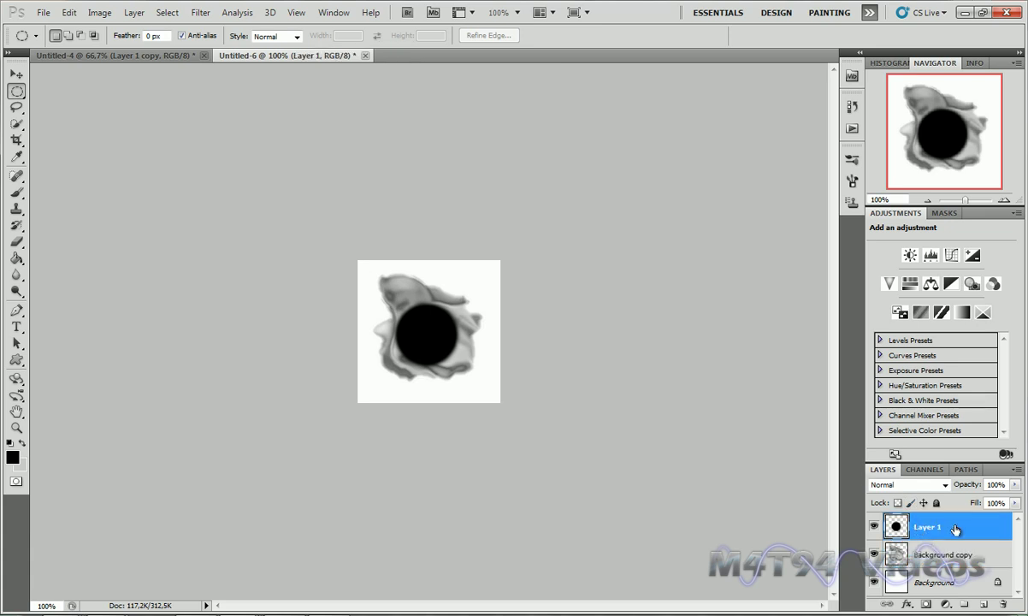
# Add Bevel and Emboss to the circle with direction Down, angle 90° and size 13 px.
pyautogui.click(907, 605)
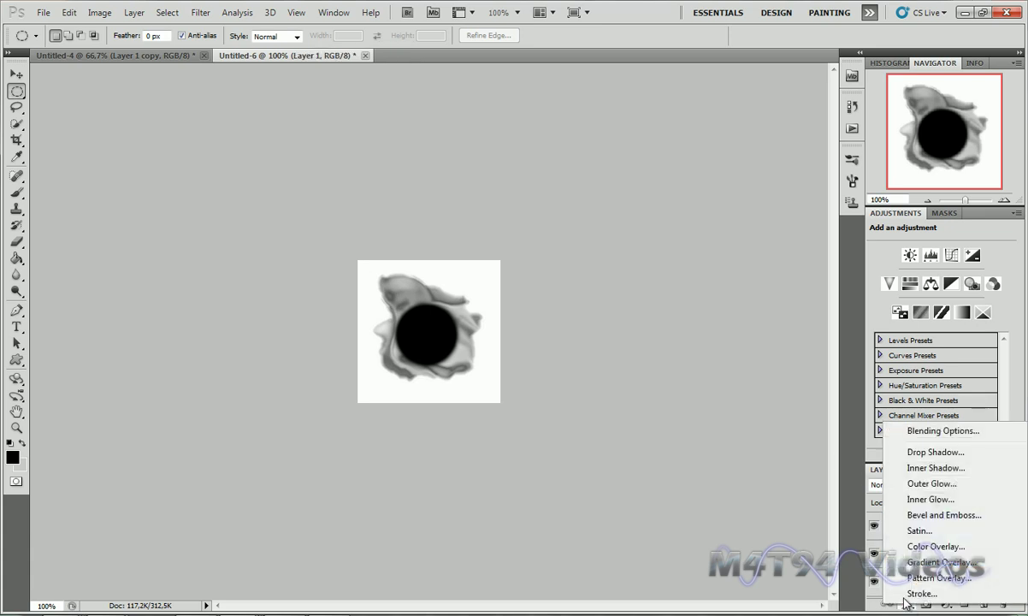
pyautogui.click(928, 516)
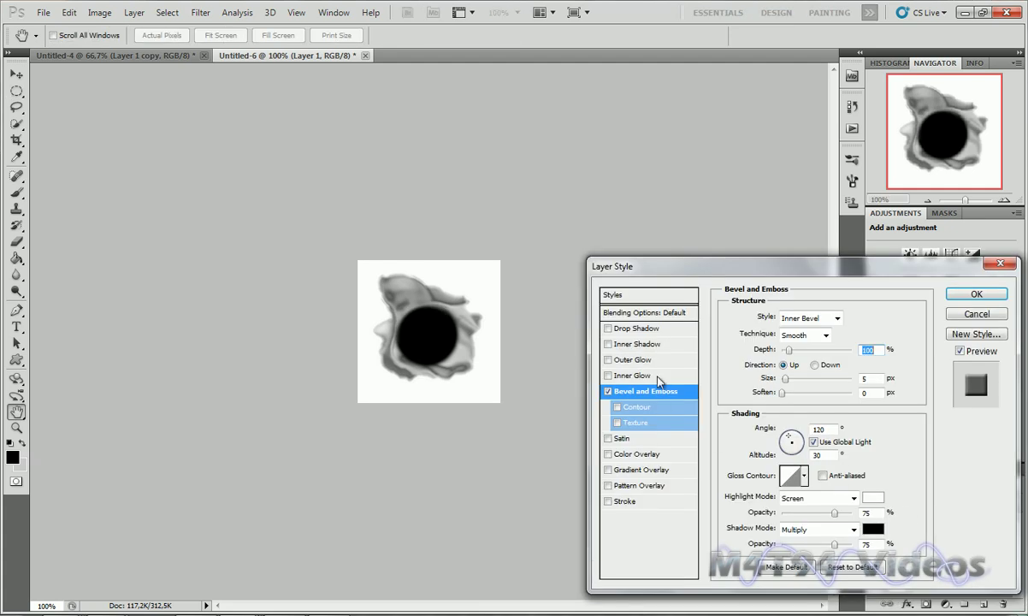
pyautogui.click(814, 365)
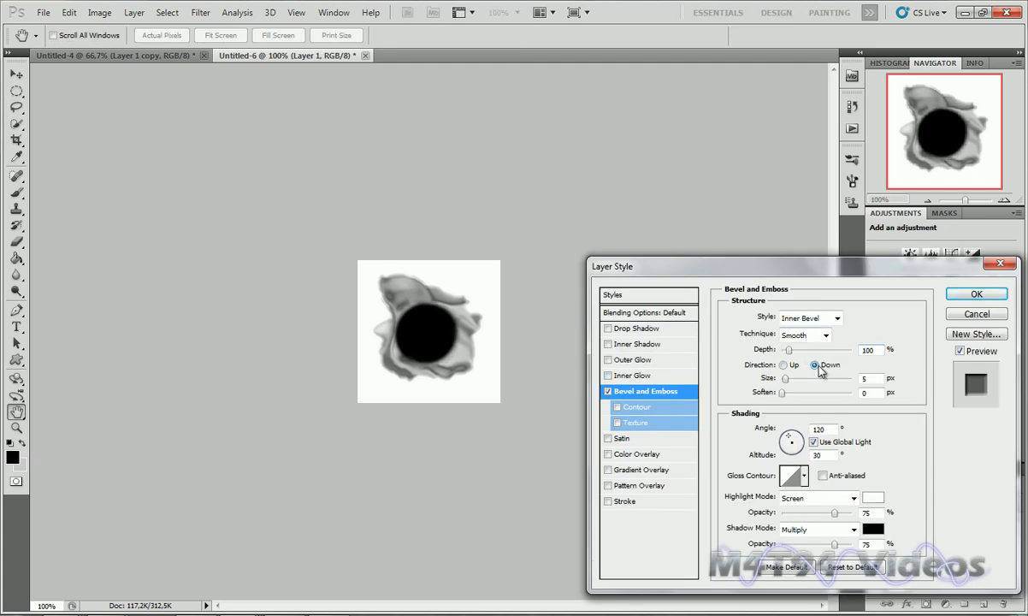
pyautogui.click(759, 429)
pyautogui.write('90')
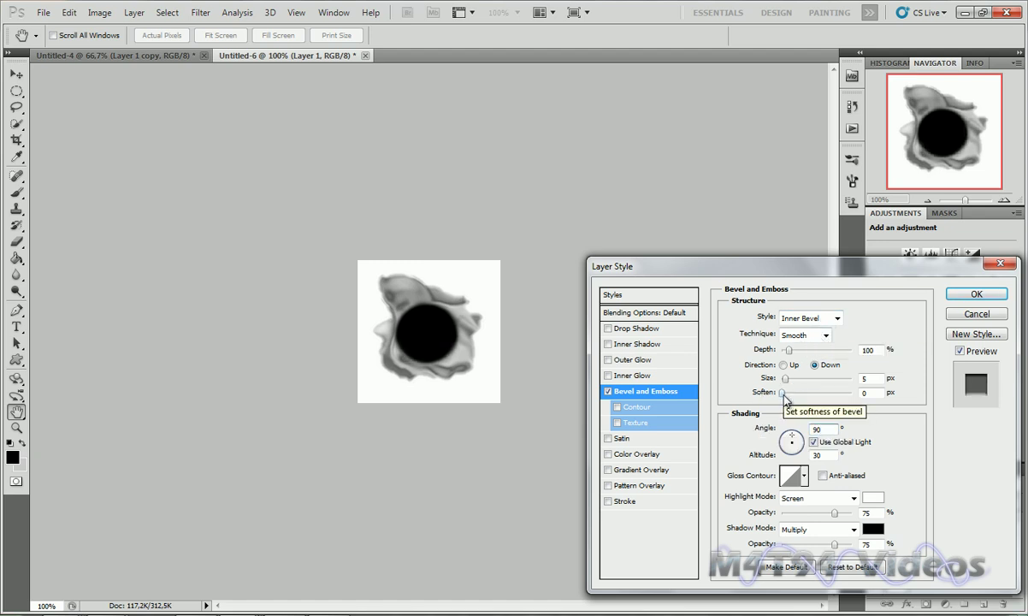
pyautogui.moveTo(784, 378); pyautogui.dragTo(787, 379)
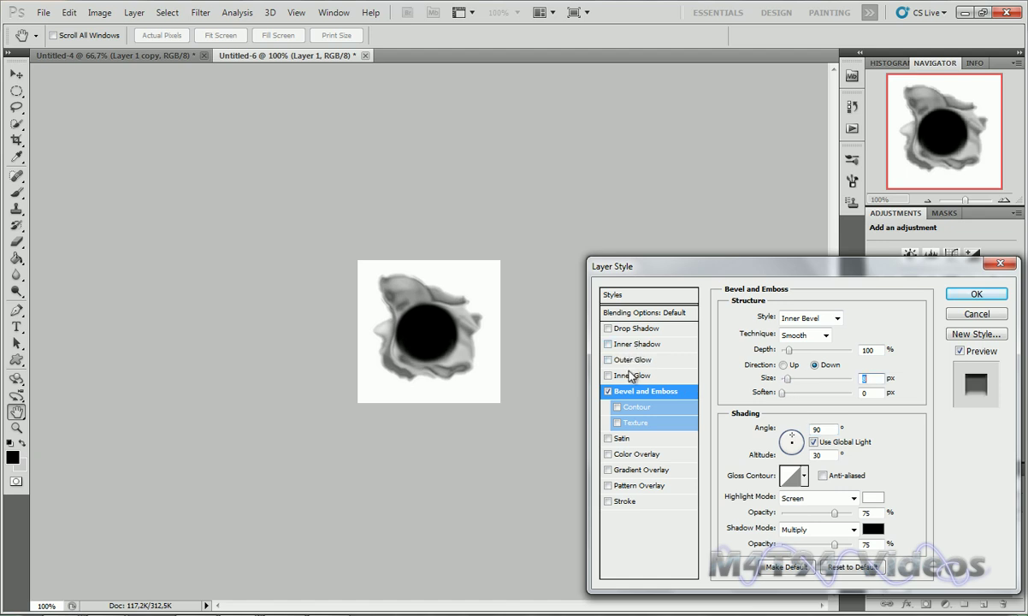
# Add an e9e9e9 Inner Glow of size 21 px and apply the layer styles.
pyautogui.click(633, 375)
pyautogui.click(758, 365)
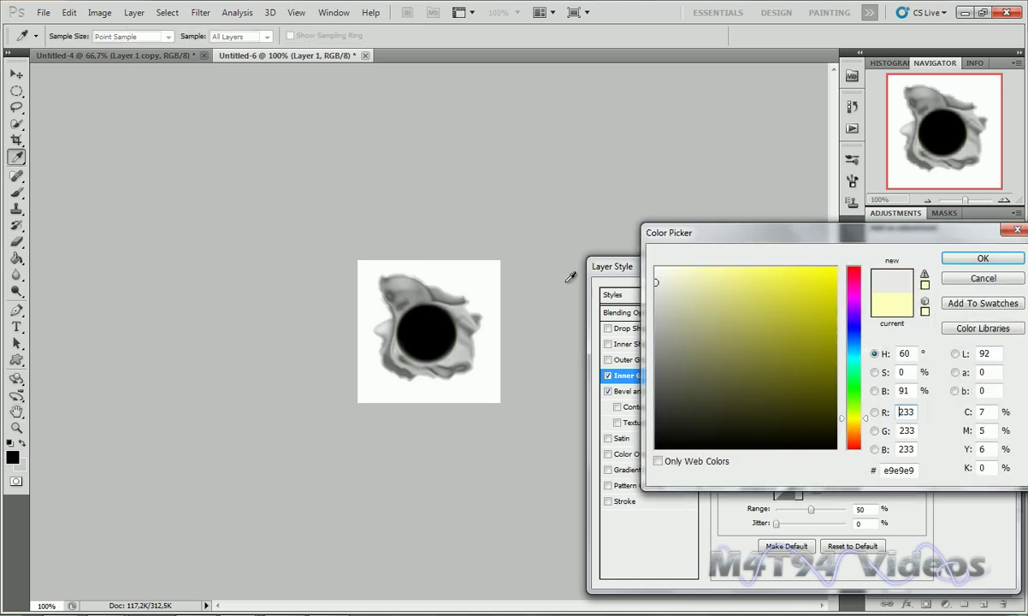
pyautogui.click(656, 282)
pyautogui.click(982, 259)
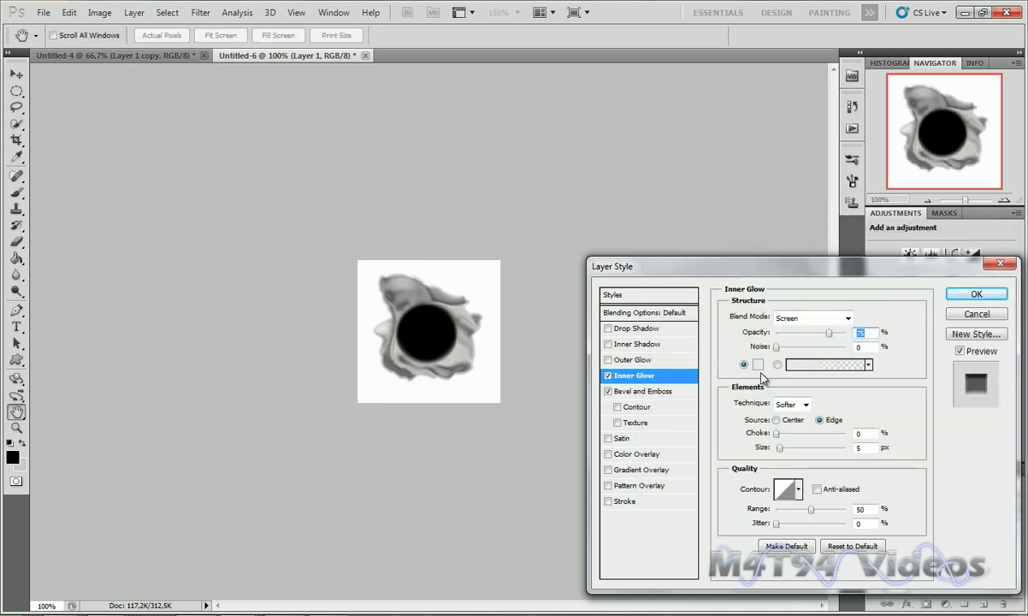
pyautogui.moveTo(780, 454); pyautogui.dragTo(785, 454)
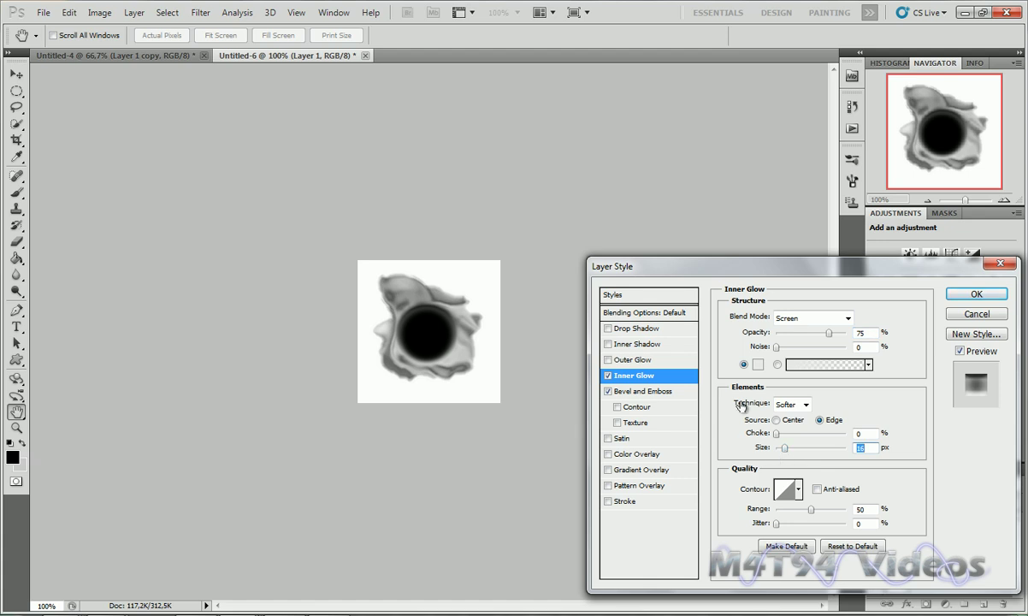
pyautogui.click(977, 295)
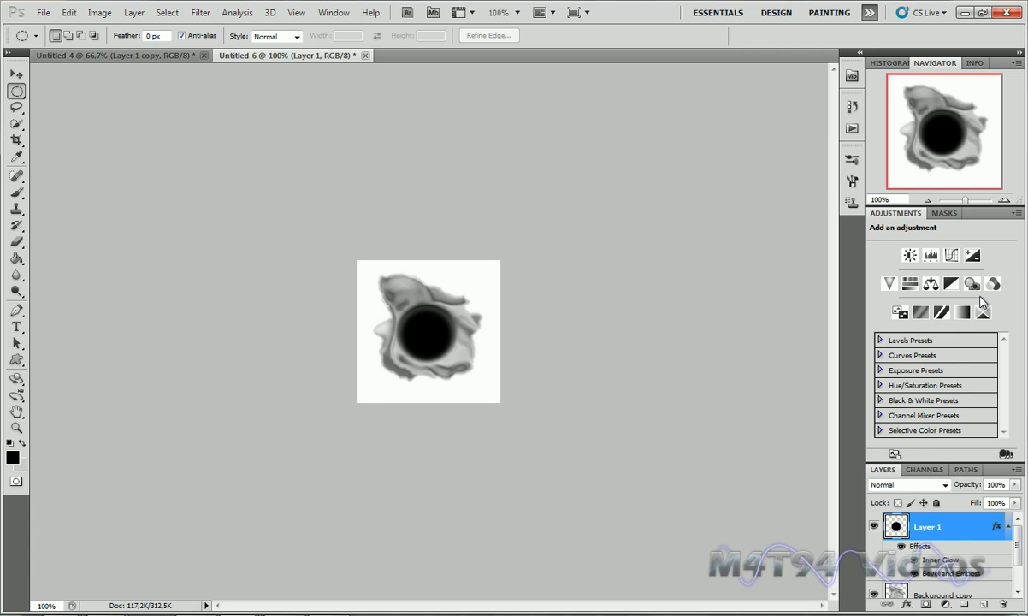
# Give the Background copy chrome patch a default Drop Shadow (Multiply, 75%, 90°, 5 px).
pyautogui.click(925, 596)
pyautogui.click(909, 604)
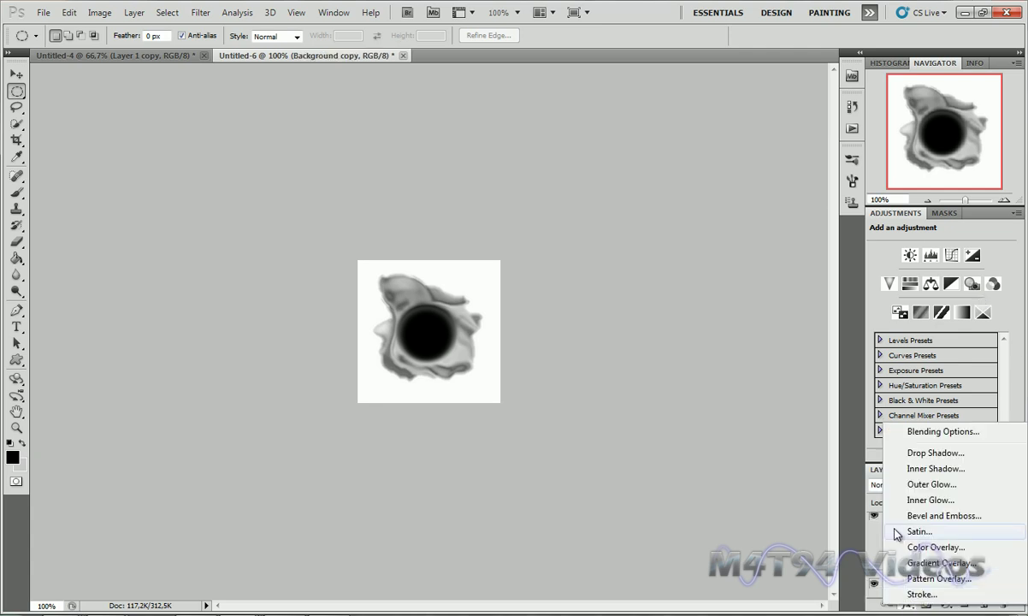
pyautogui.click(941, 460)
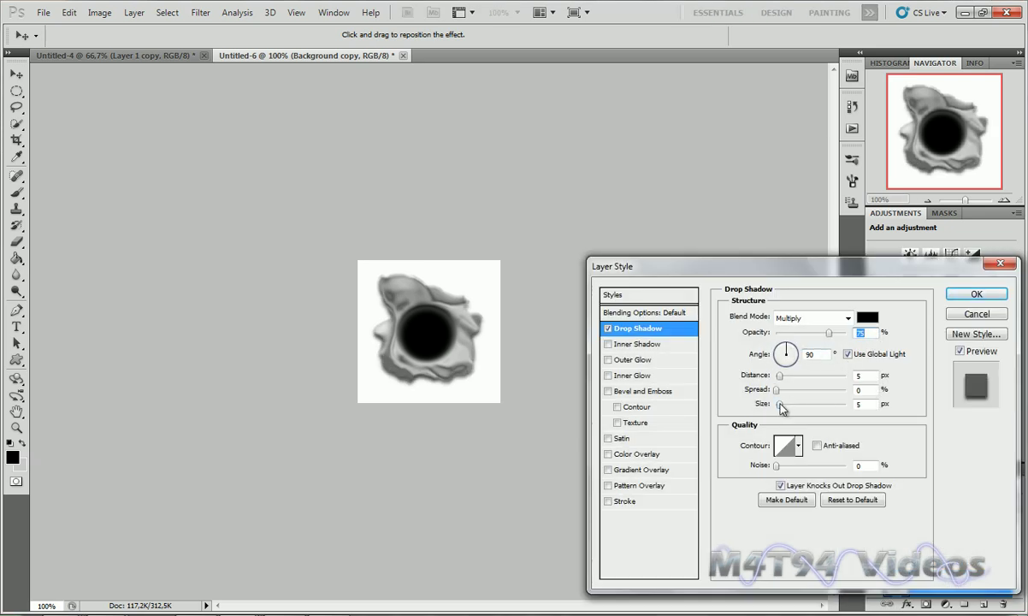
pyautogui.click(975, 294)
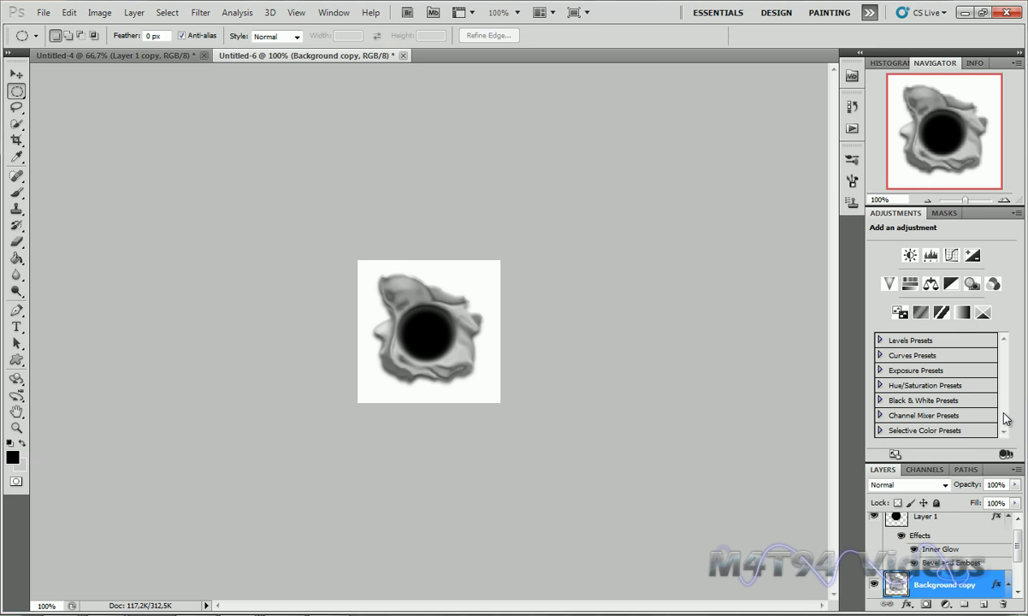
# Copy Layer 1 and Background copy from Untitled-6 onto Untitled-4's brushed metal, beside the first hole.
pyautogui.moveTo(290, 56); pyautogui.dragTo(484, 166)
pyautogui.click(16, 74)
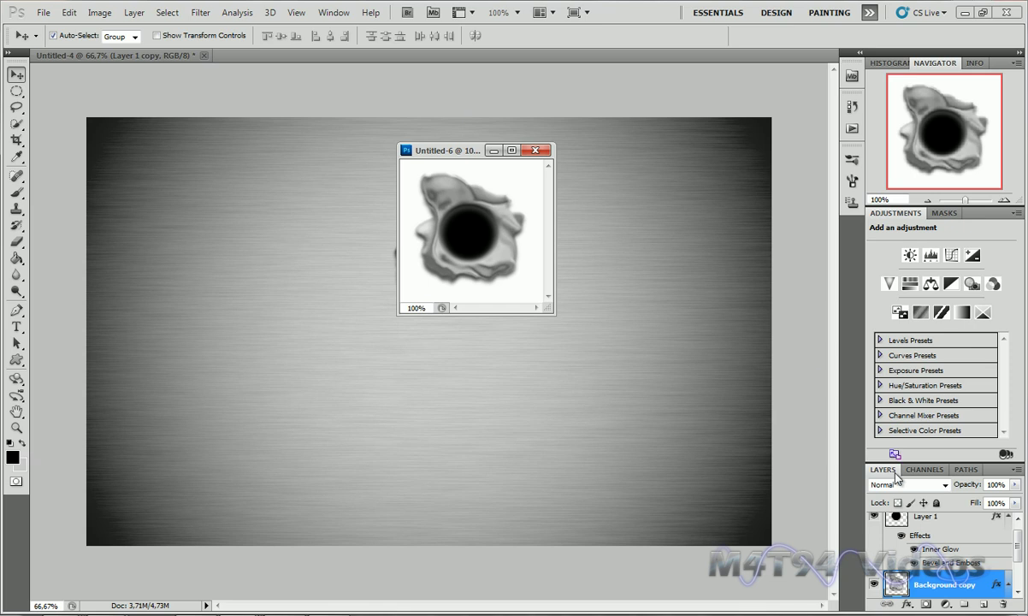
pyautogui.keyDown('shift'); pyautogui.click(923, 516); pyautogui.keyUp('shift')
pyautogui.moveTo(461, 237); pyautogui.dragTo(576, 286)
pyautogui.click(493, 150)
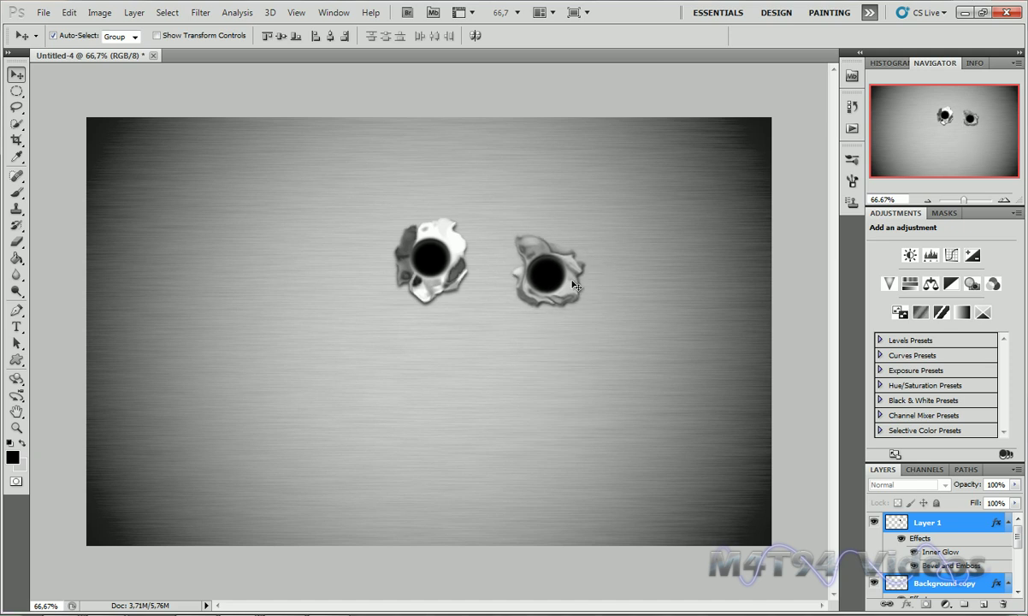